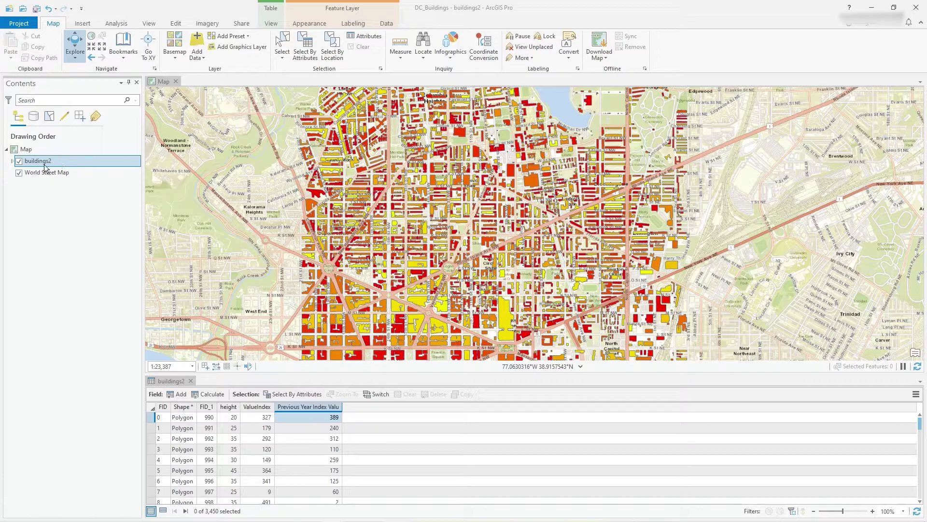
Step: Preview a building's pop-up, then open Configure Pop-ups for buildings2 and widen the pane
left_click(533, 187)
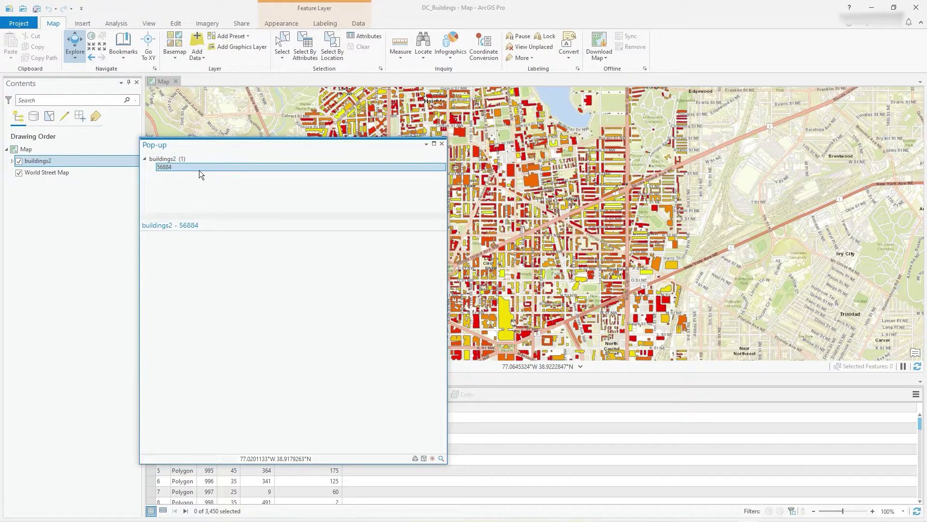
left_click(442, 143)
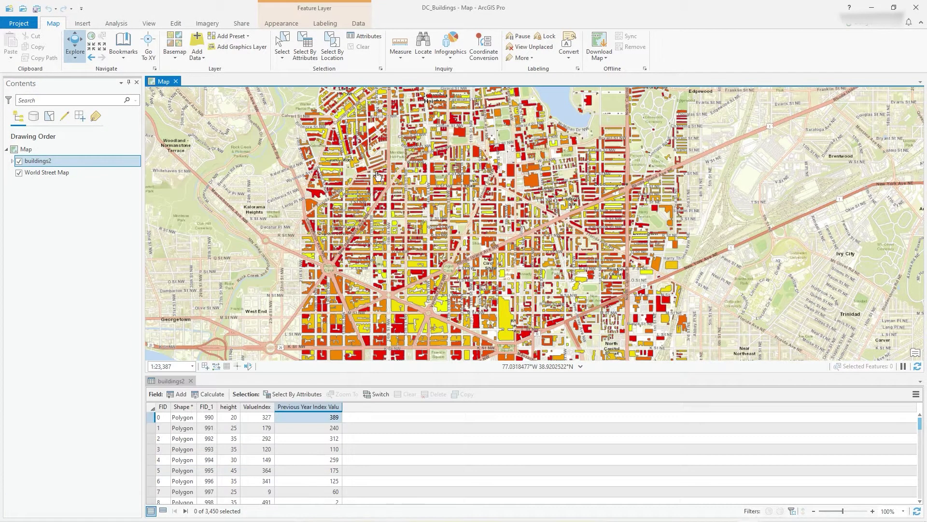
right_click(34, 161)
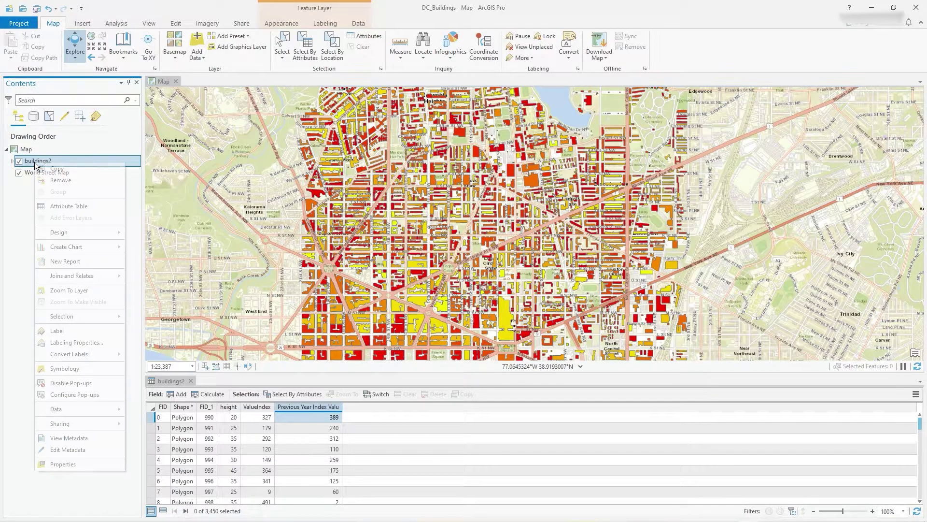
left_click(75, 395)
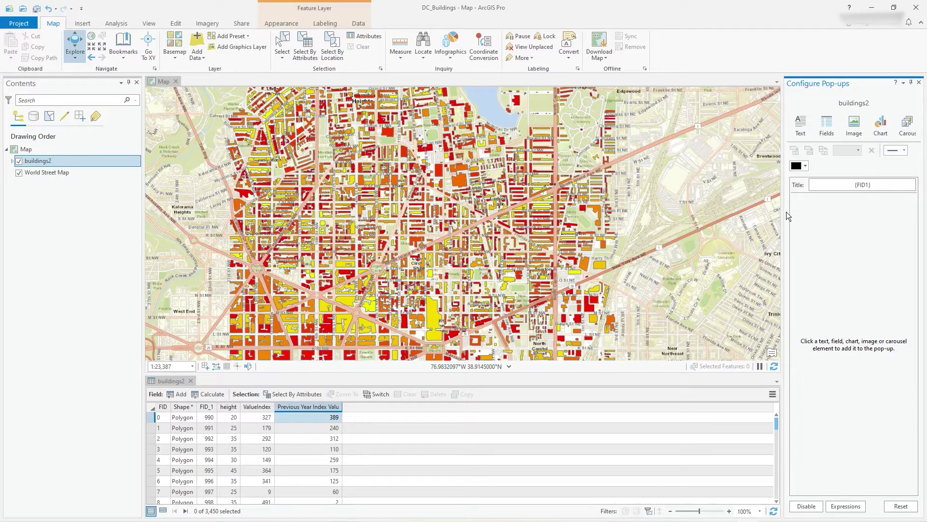
left_click_drag(785, 214, 674, 232)
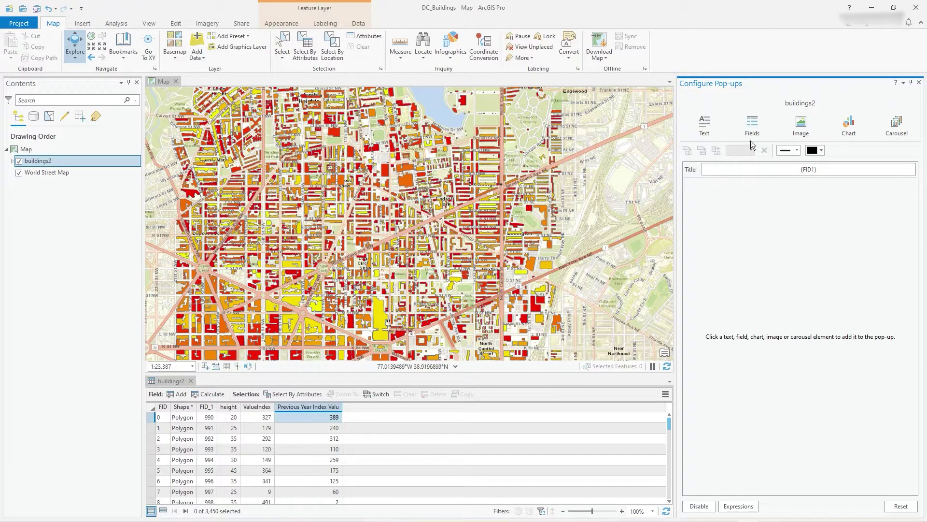
Step: Review the {FID1} title and border width and colour options, keeping black, then preview a building
left_click(823, 169)
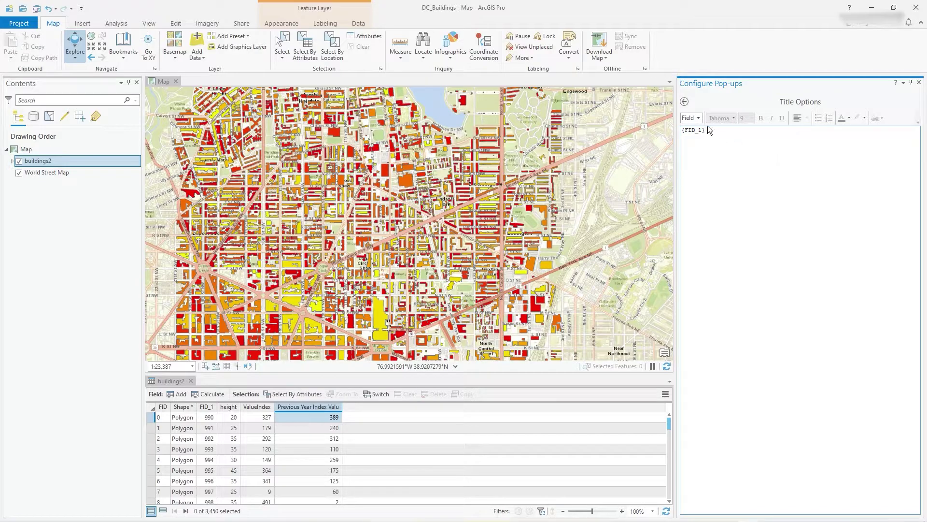
left_click(685, 102)
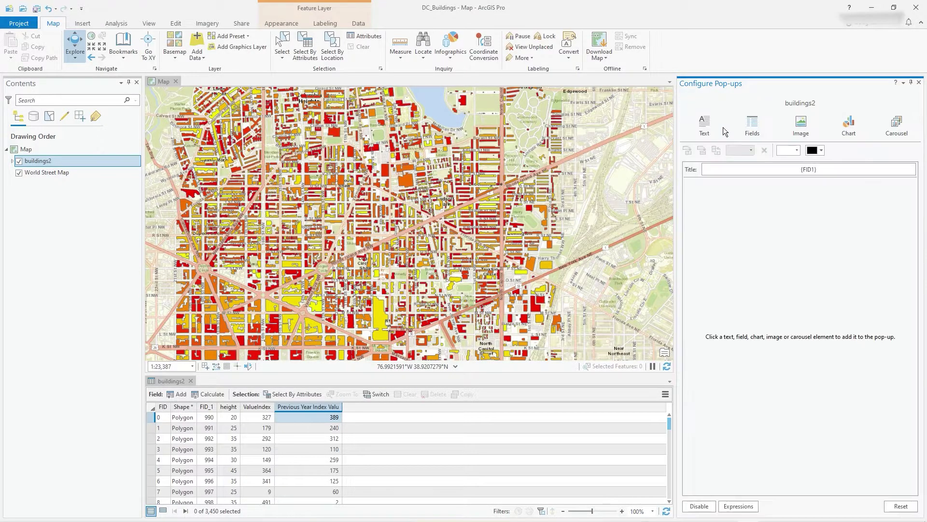
left_click(797, 150)
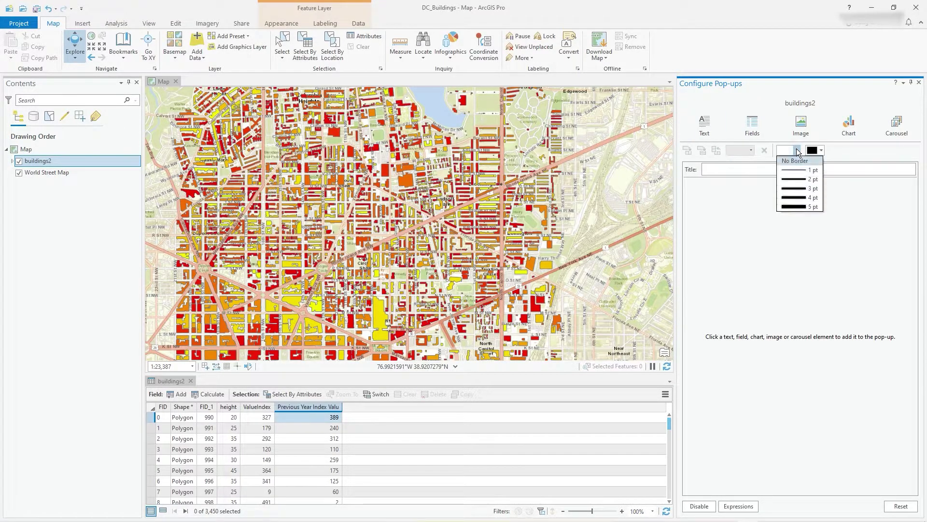
left_click(849, 153)
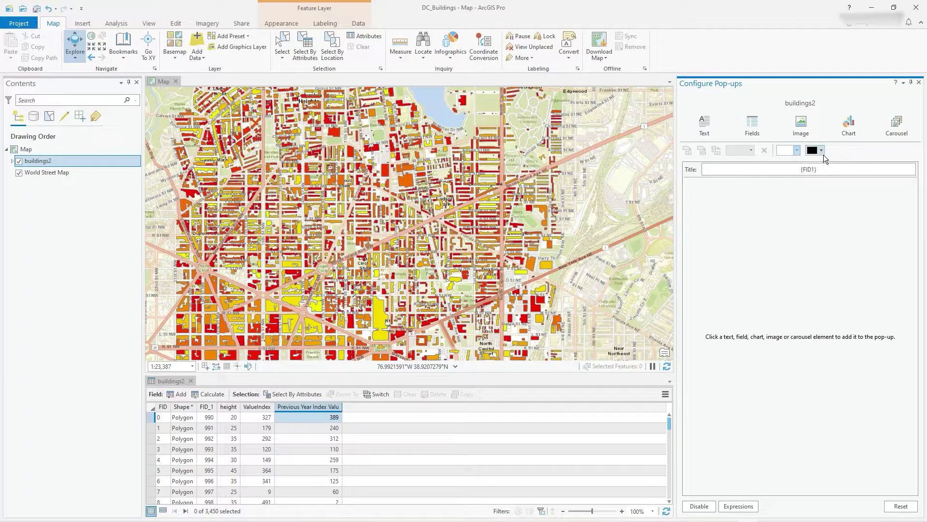
left_click(821, 150)
left_click(839, 146)
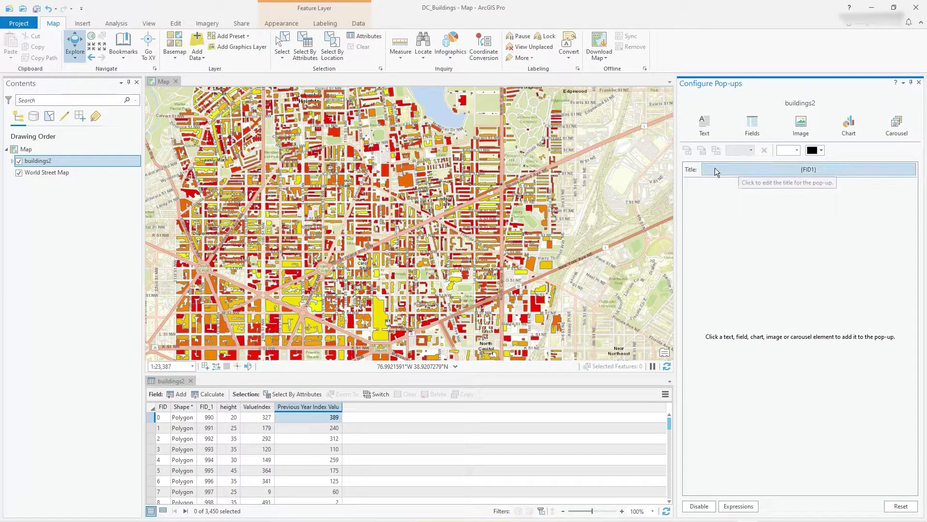
left_click(405, 180)
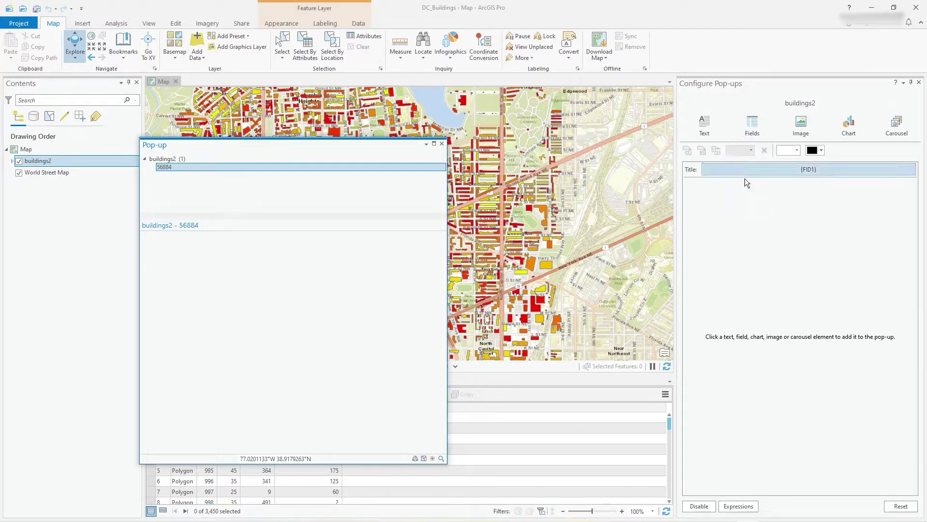
Step: Prefix the pop-up title with 'Building No:' and preview it on building 30443
double_click(784, 168)
left_click(699, 136)
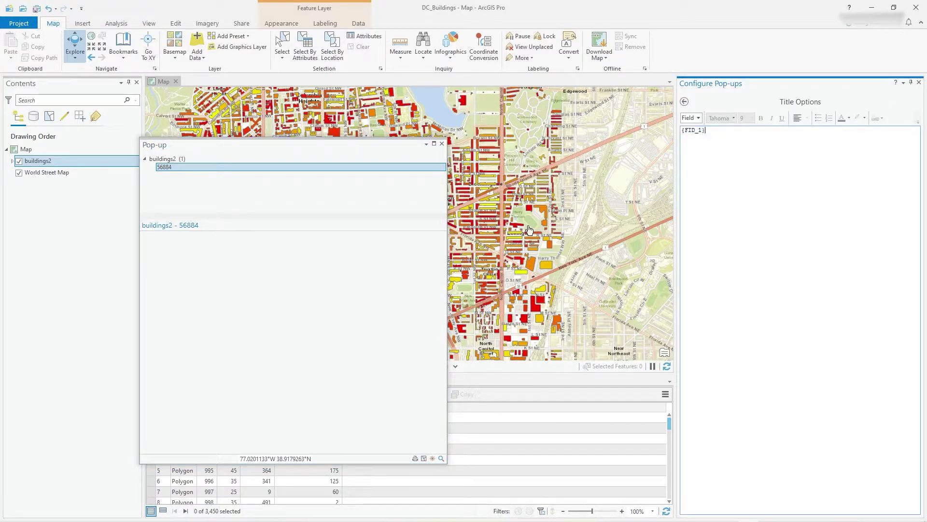
type("Building No:")
left_click(684, 101)
left_click(545, 267)
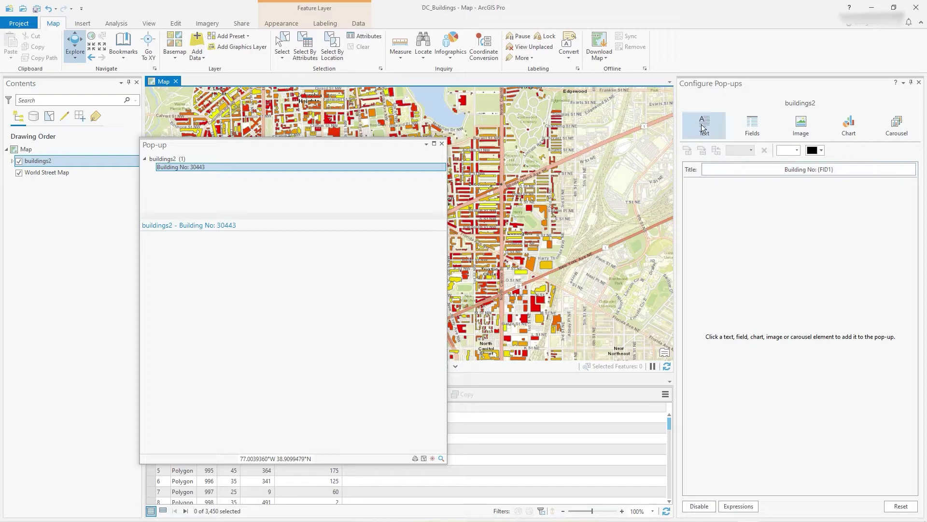
Step: Add a Fields element limited to height, ValueIndex and Previous Year Index Value, then preview building 30443
left_click(750, 123)
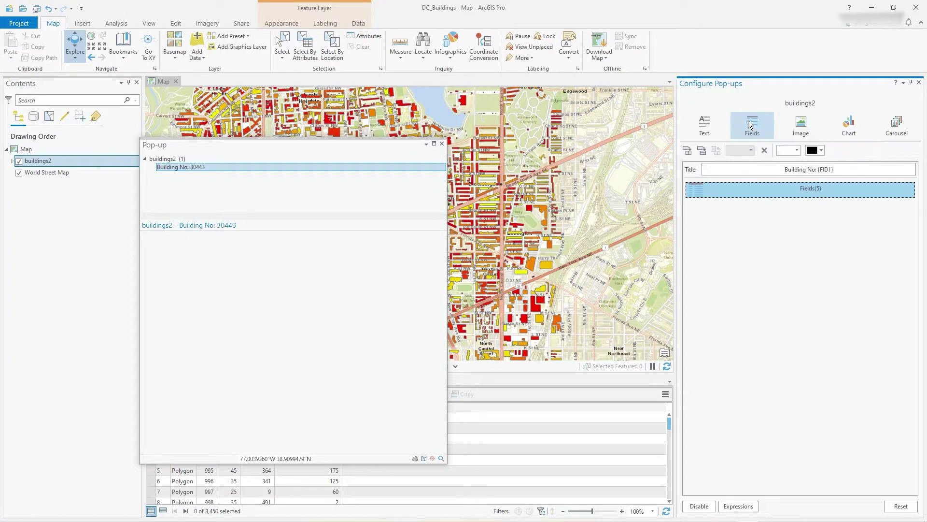
double_click(806, 188)
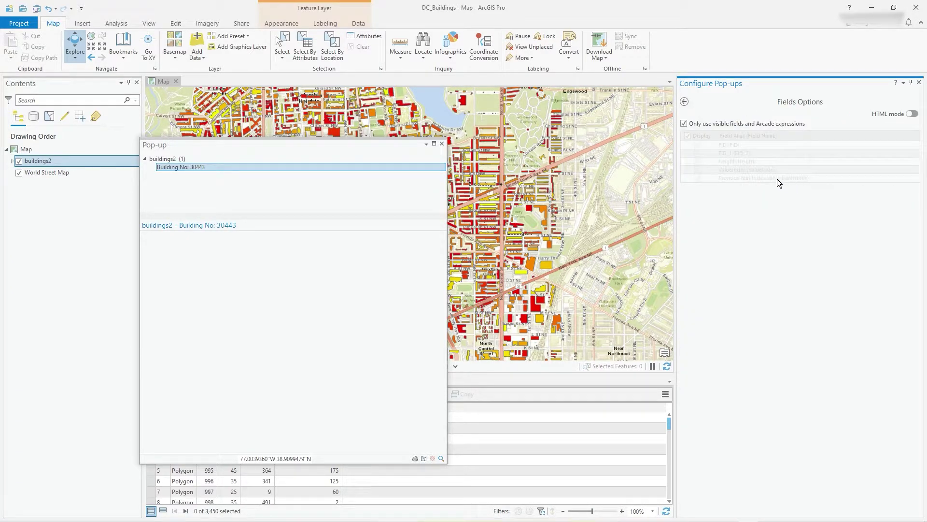
left_click(686, 123)
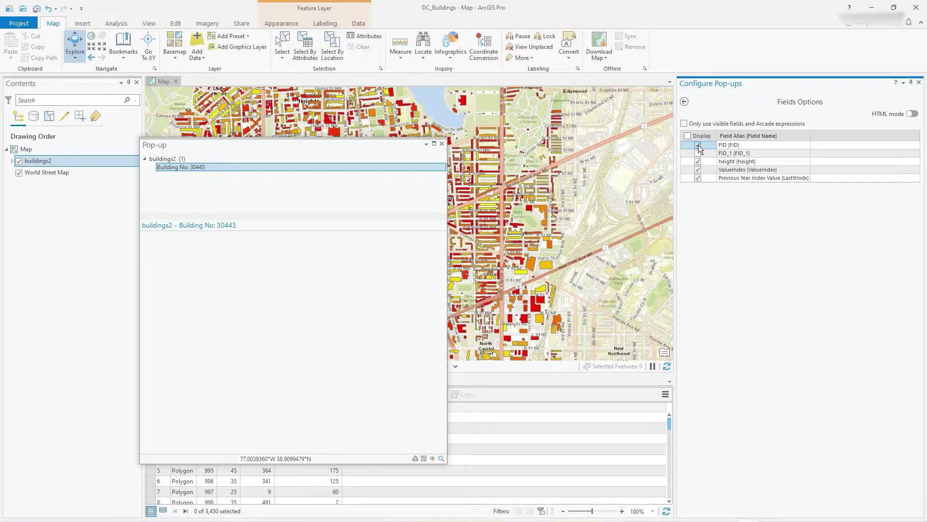
left_click(698, 178)
left_click(685, 104)
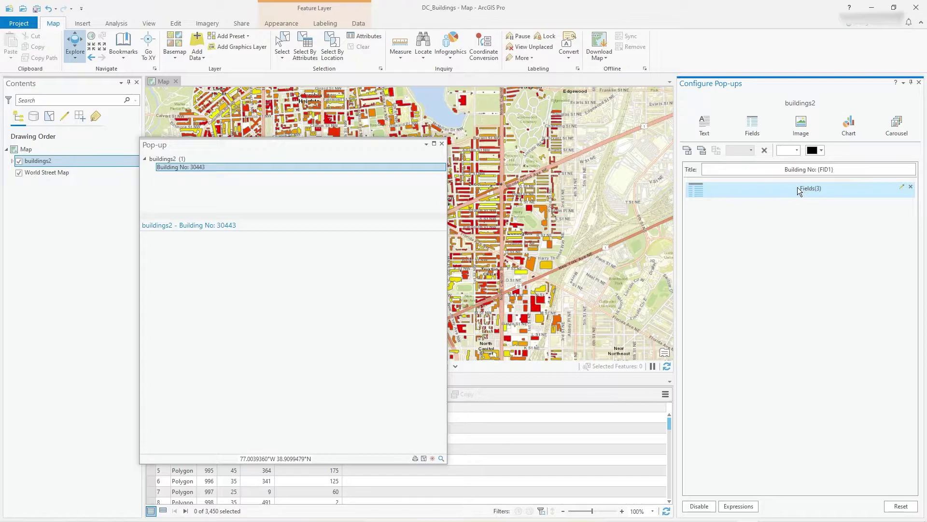
left_click(546, 265)
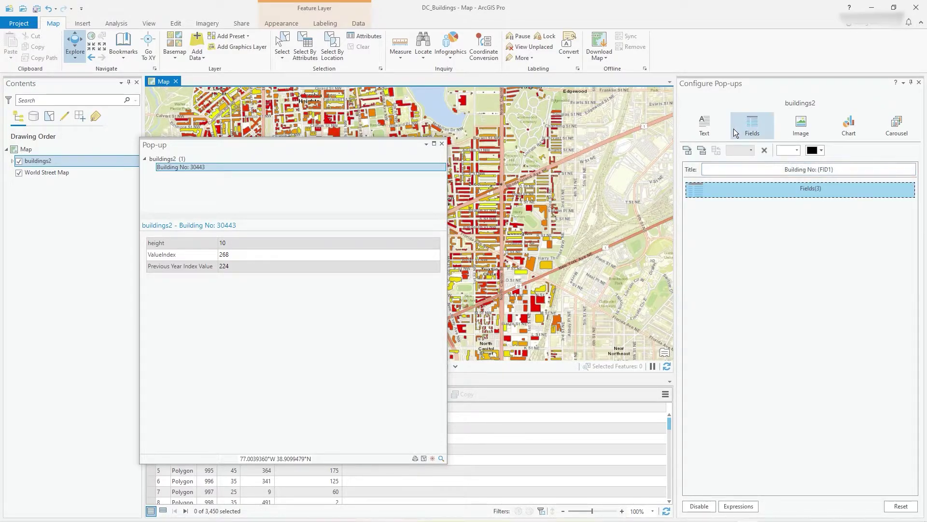
left_click(787, 189)
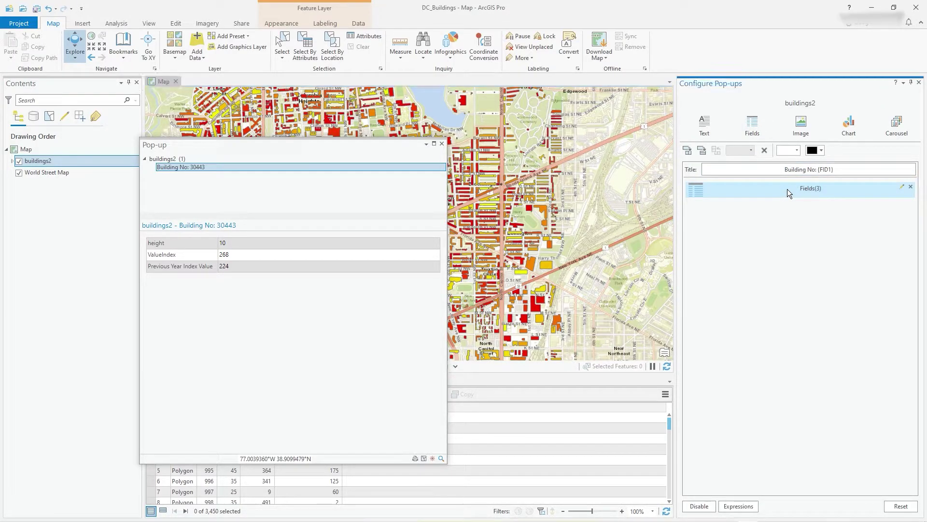
left_click(901, 186)
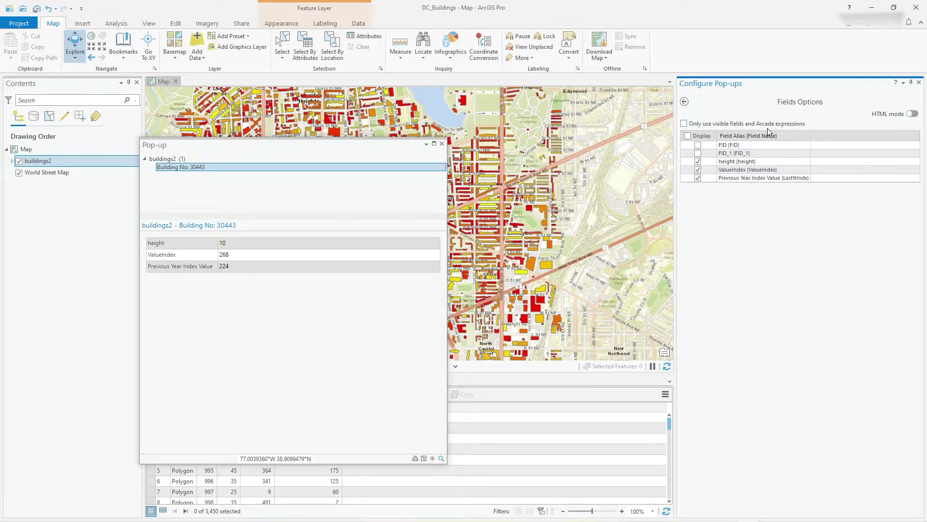
left_click(684, 101)
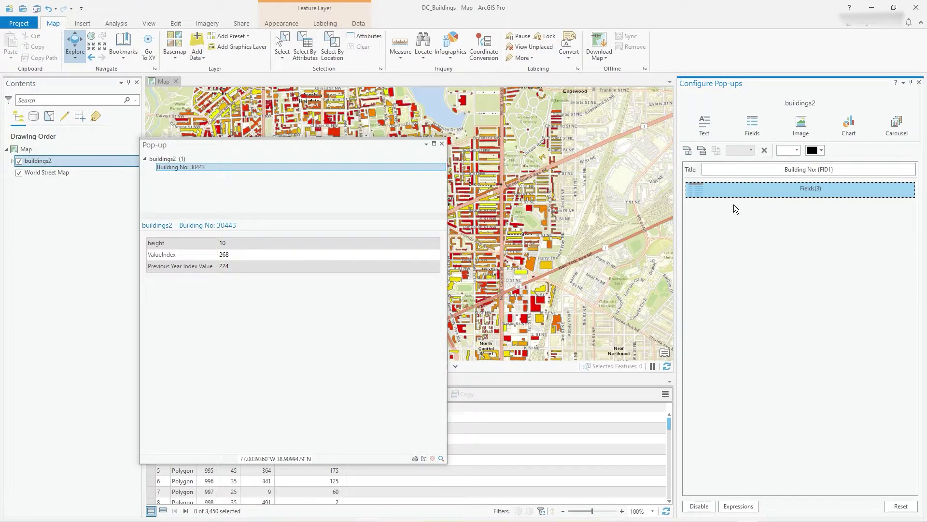
Step: Add an image element titled 'Photo' with the caption 'Photo of {FID_1}'
left_click(797, 121)
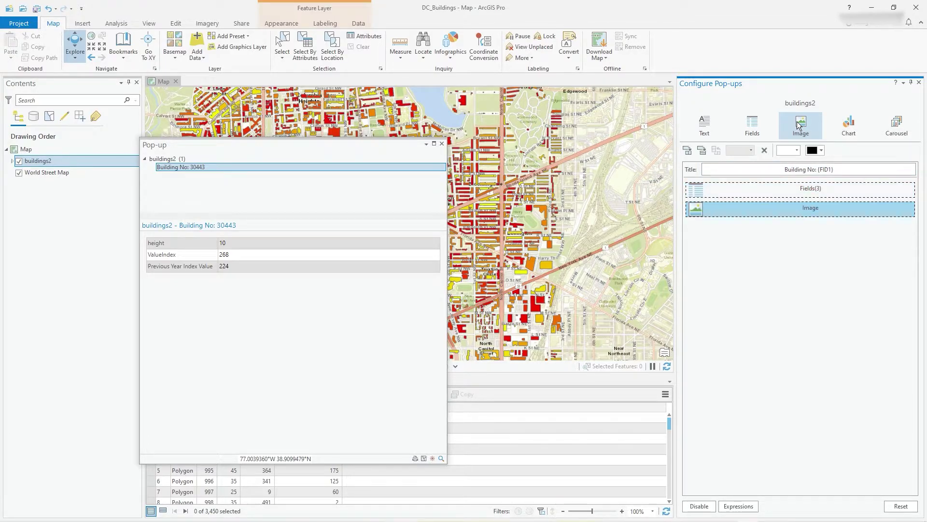
double_click(813, 209)
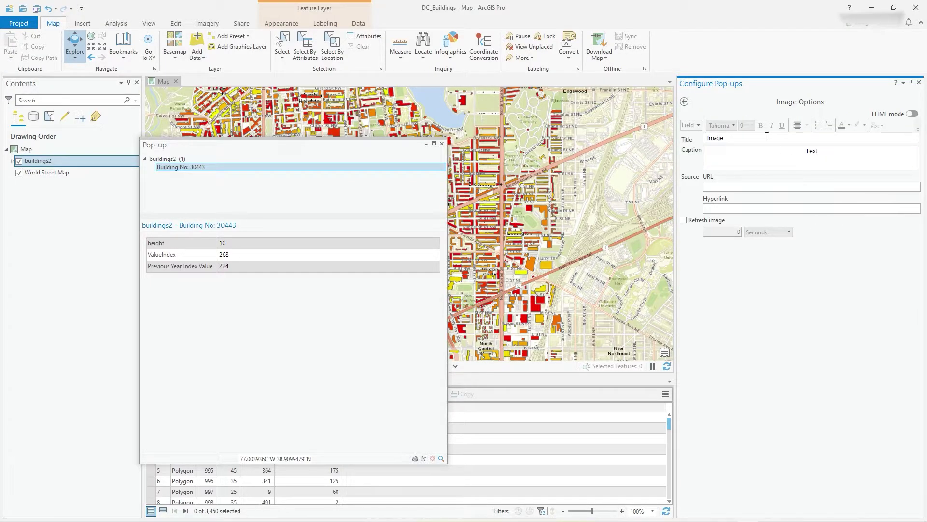
left_click(727, 140)
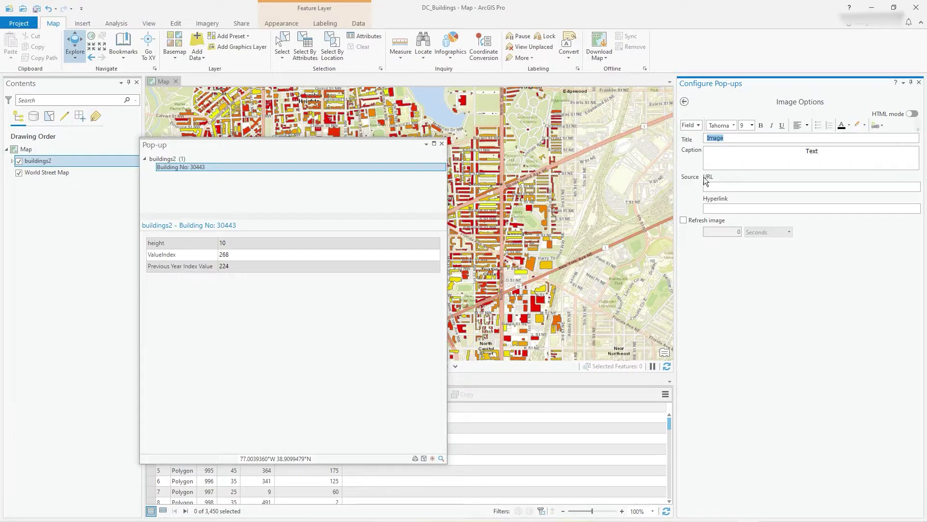
type("Photo")
left_click(828, 150)
key("BackSpace")
key("BackSpace")
key("BackSpace")
key("BackSpace")
type("Photo of")
left_click(691, 125)
left_click(699, 147)
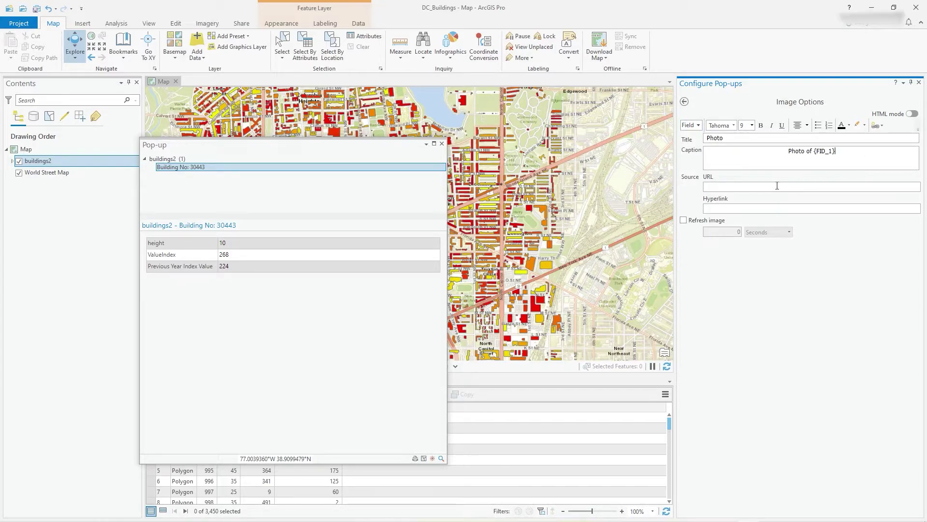
left_click(721, 188)
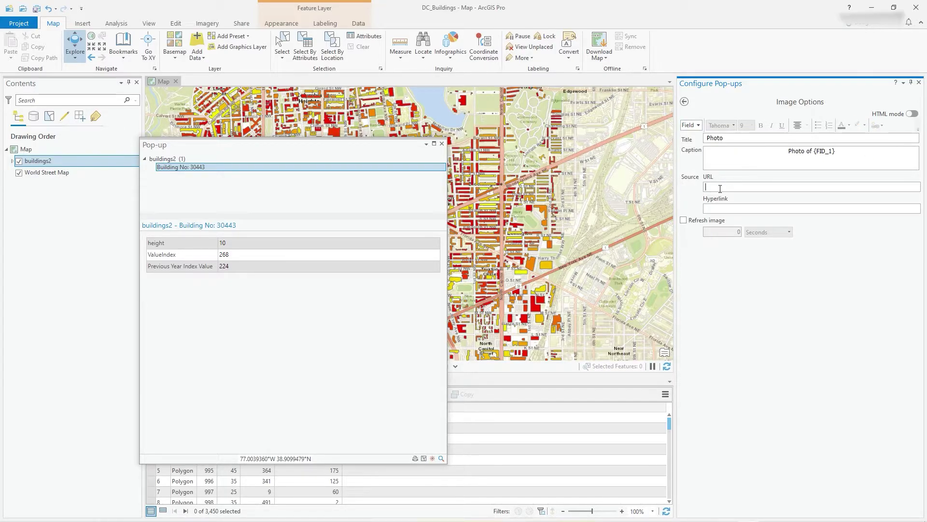
key("ctrl+v")
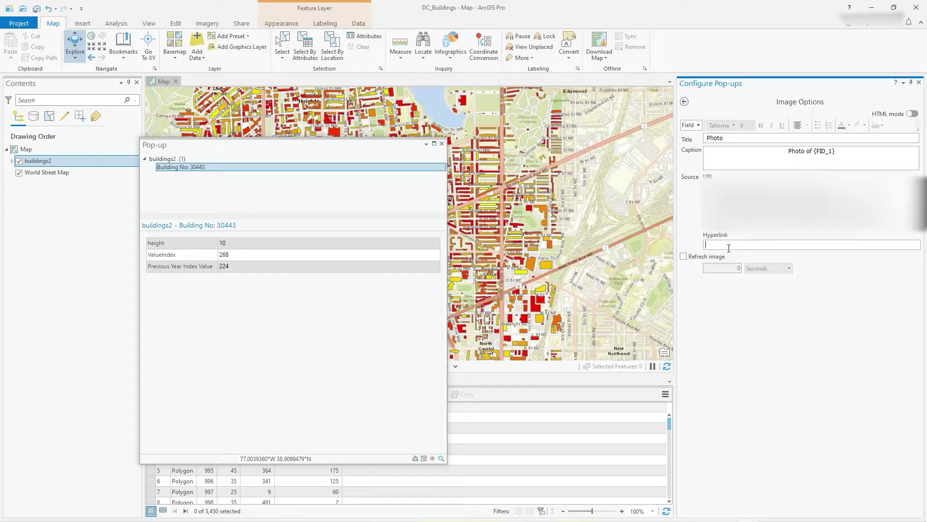
type("www.gis-sol")
type("ved.com")
key("Tab")
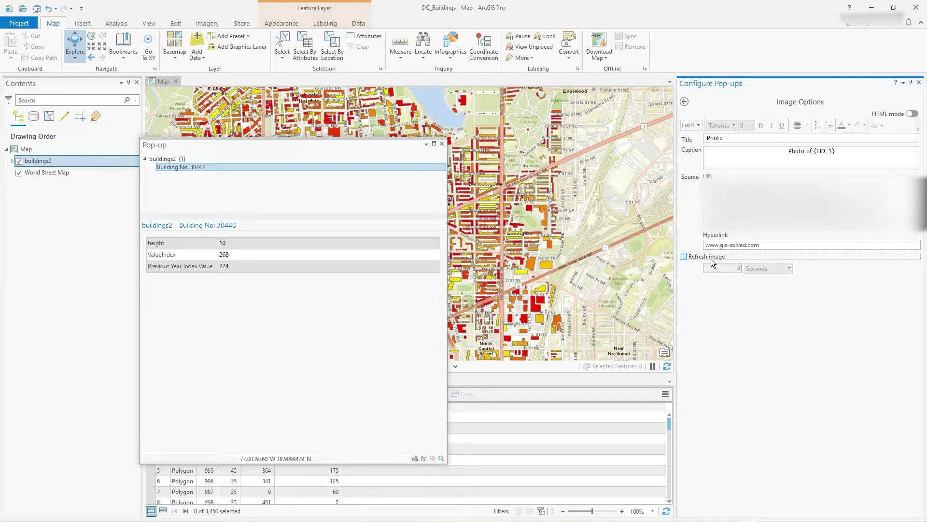
left_click(684, 101)
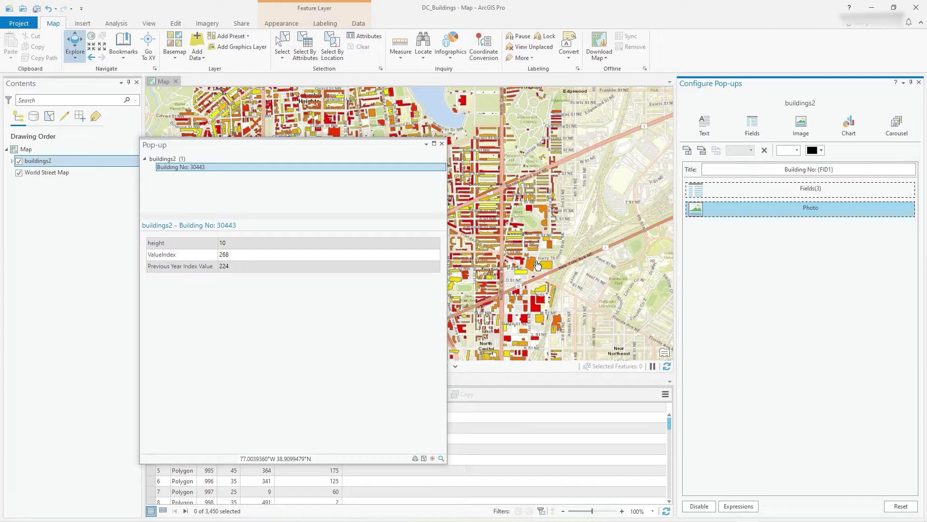
Step: Preview building 30443 to confirm the photo captioned 'Photo of 30443', then return to configuration
left_click(551, 267)
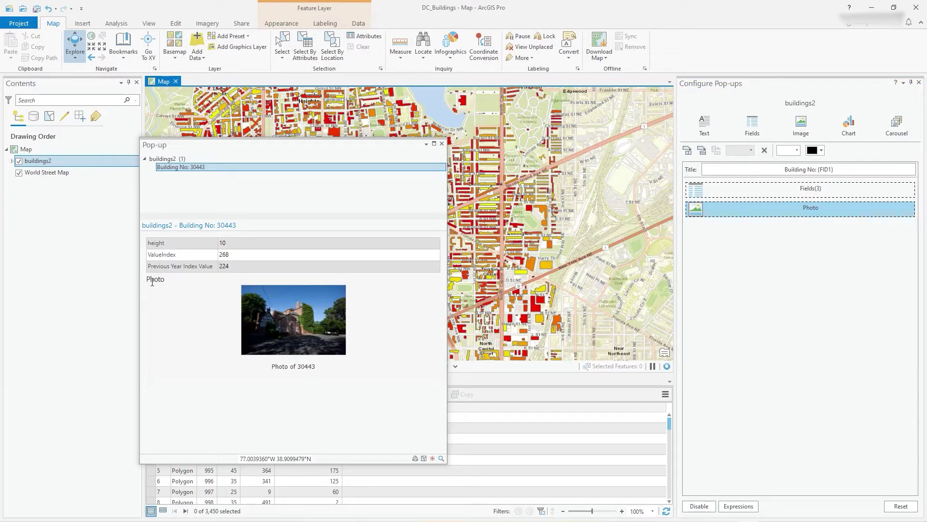
left_click(289, 322)
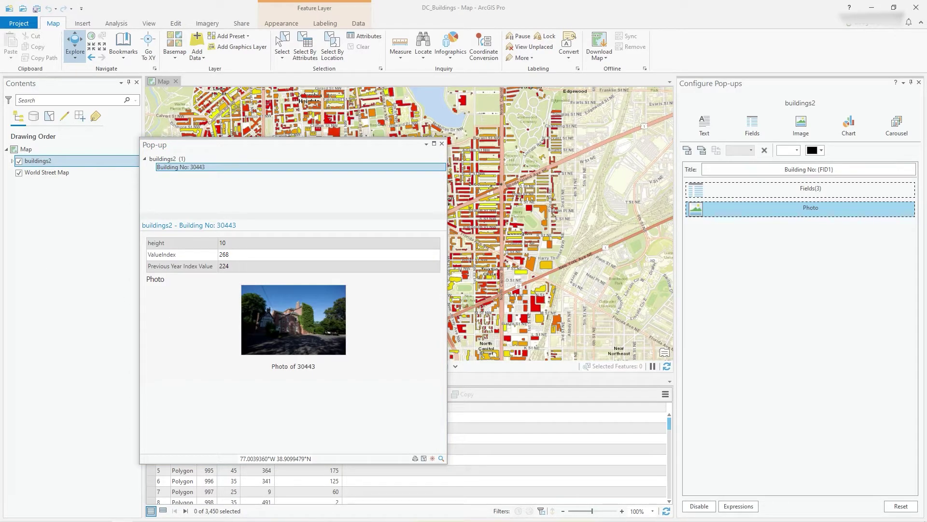
left_click(797, 256)
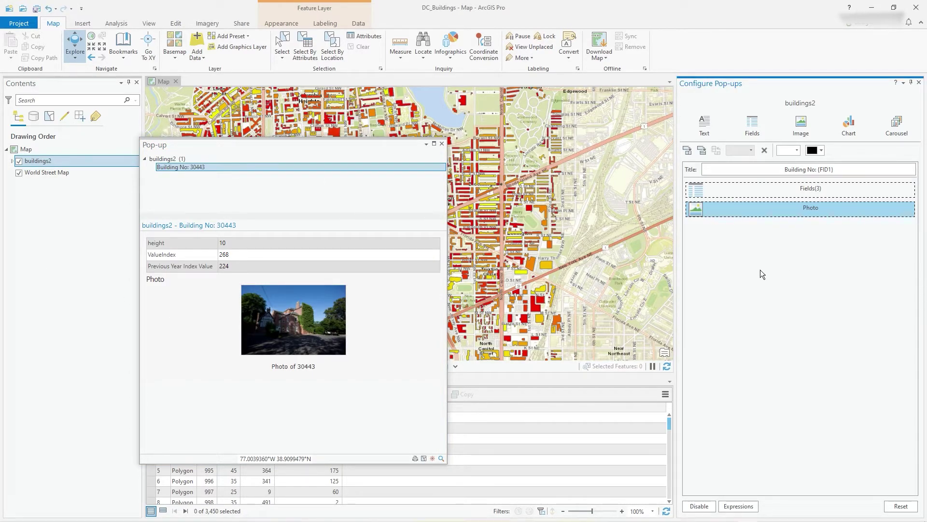
Step: Add a chart titled 'Value Comparison' captioned 'Comparison of Value Index between this year and last'
left_click(849, 127)
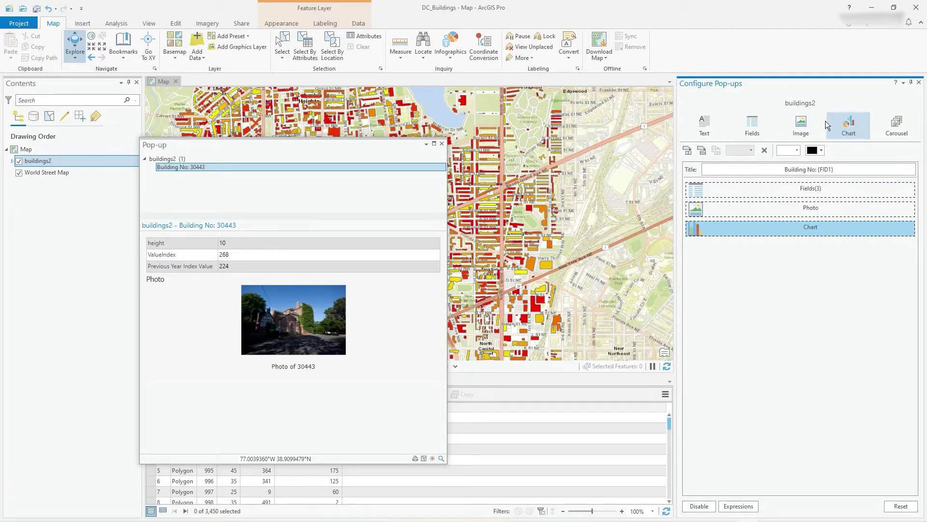
double_click(811, 225)
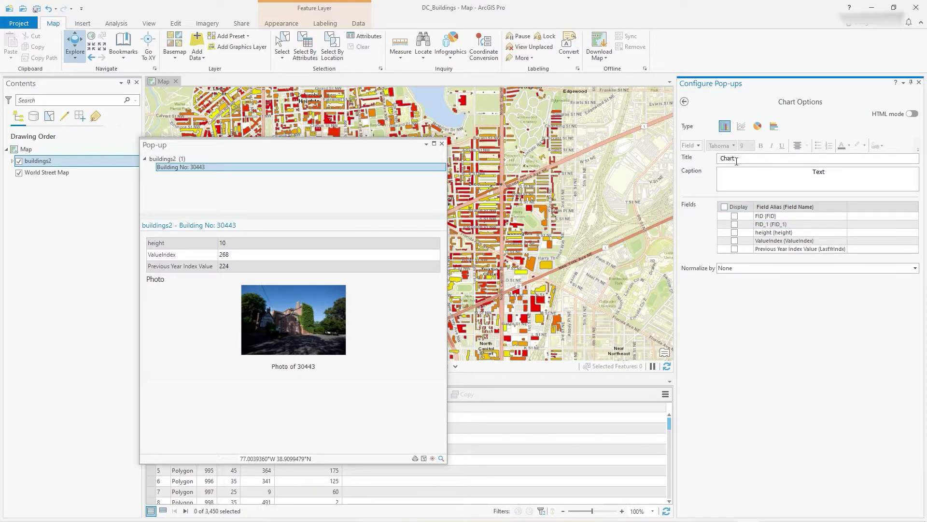
left_click_drag(738, 158, 719, 158)
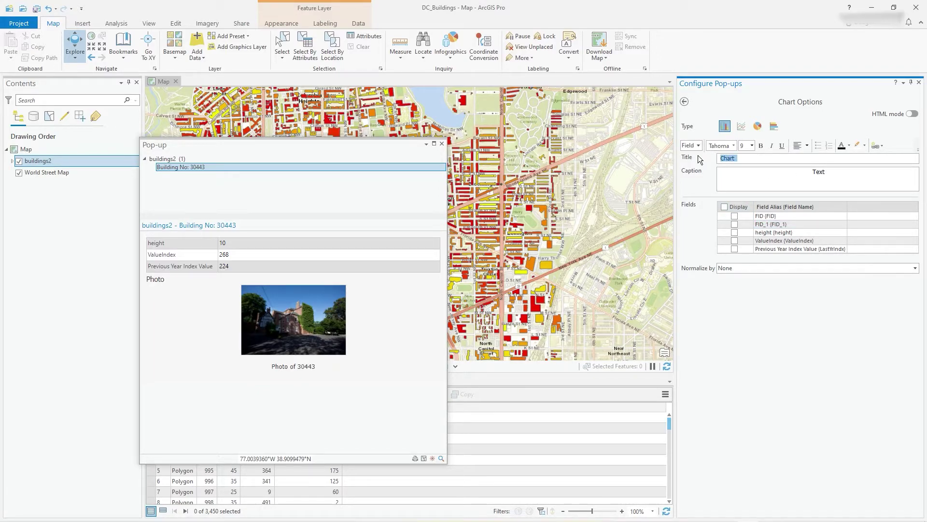
type("Value C omparison")
left_click(837, 171)
key("BackSpace")
key("BackSpace")
key("BackSpace")
type("Comparison of ")
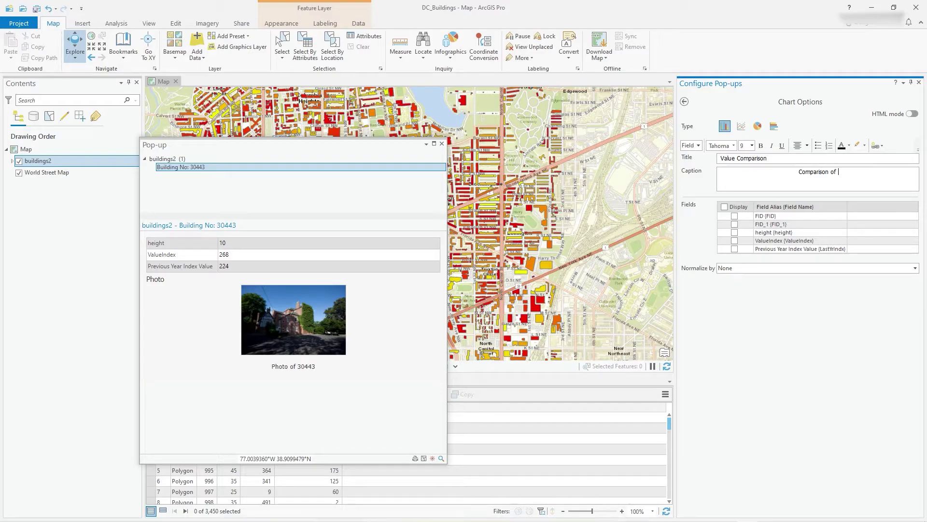
type("Value Index between this year and last")
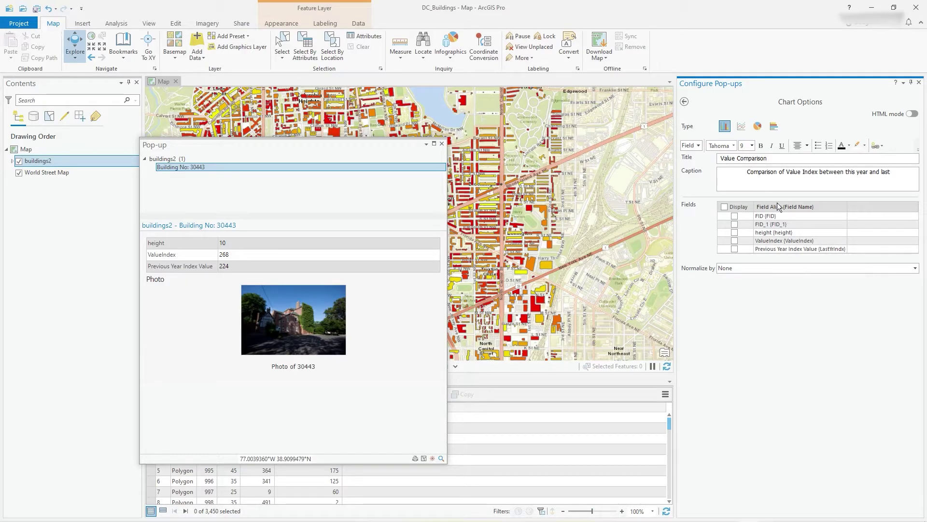
Step: Chart ValueIndex and Previous Year Index Value as a column chart
left_click(734, 242)
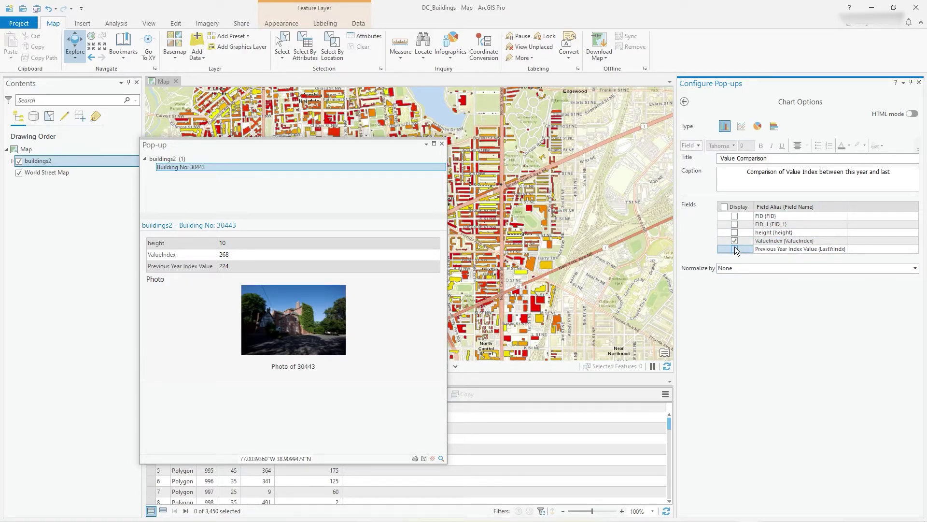
left_click(735, 249)
left_click(760, 128)
left_click(726, 128)
left_click(685, 102)
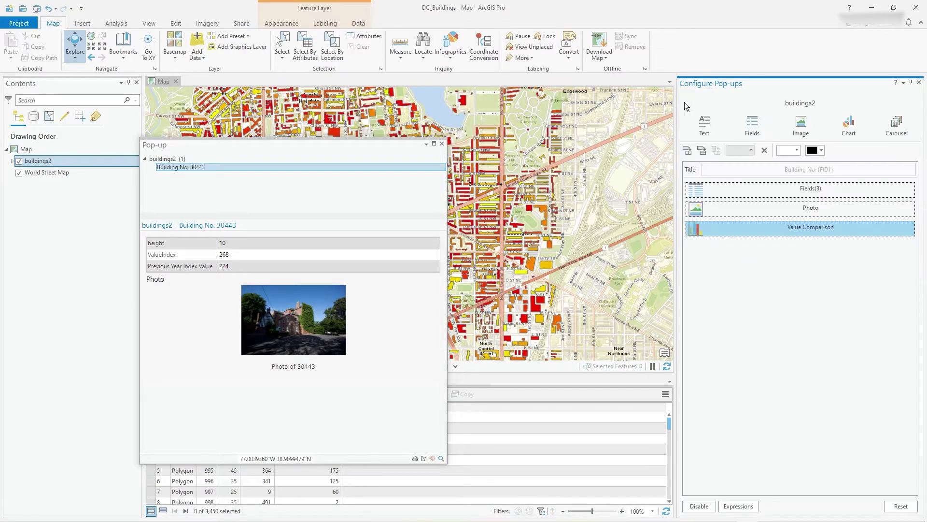
Step: Check the Value Comparison chart in building pop-ups, ending on Building No: 32432
left_click(549, 266)
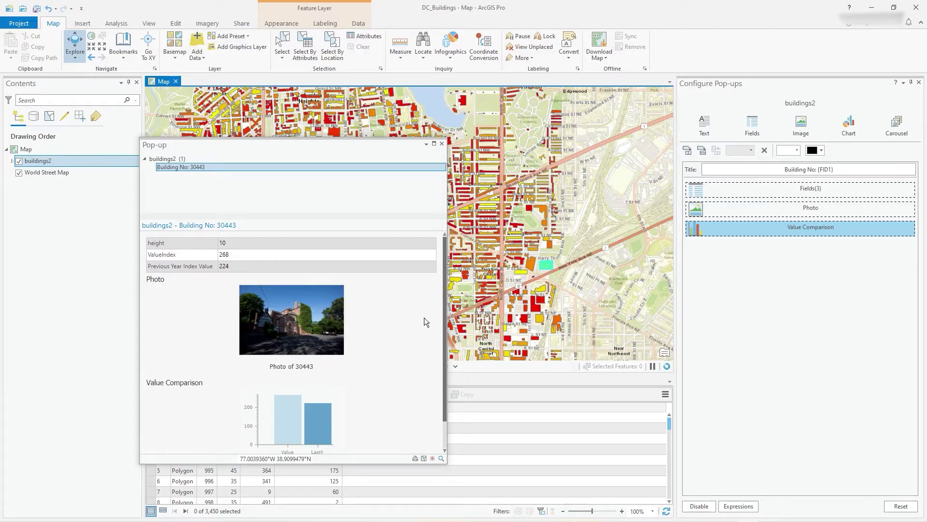
scroll(444, 381, "down", 2)
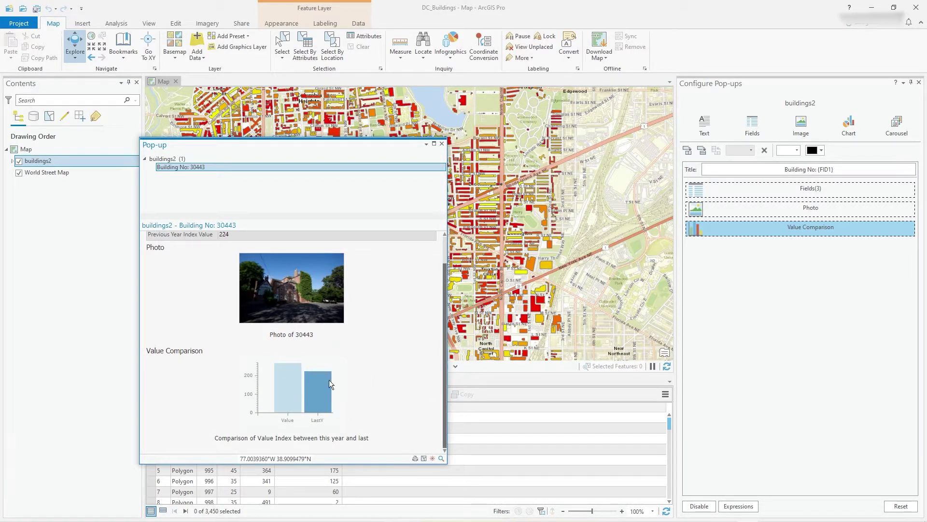
scroll(354, 361, "up", 2)
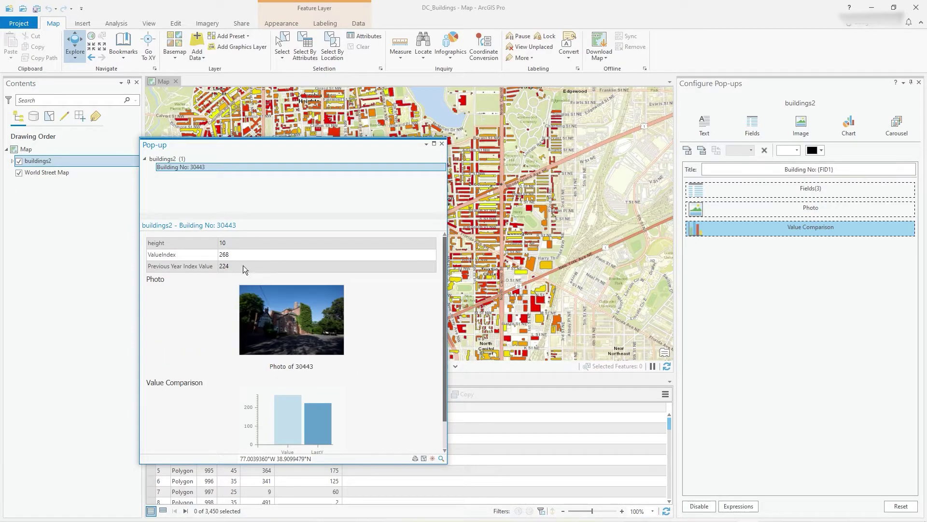
left_click(442, 144)
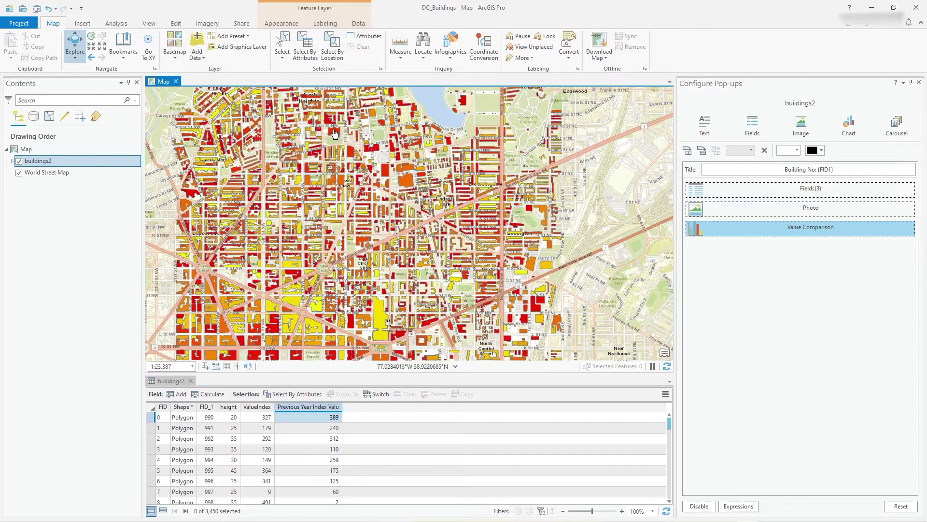
left_click(335, 134)
scroll(346, 356, "down", 2)
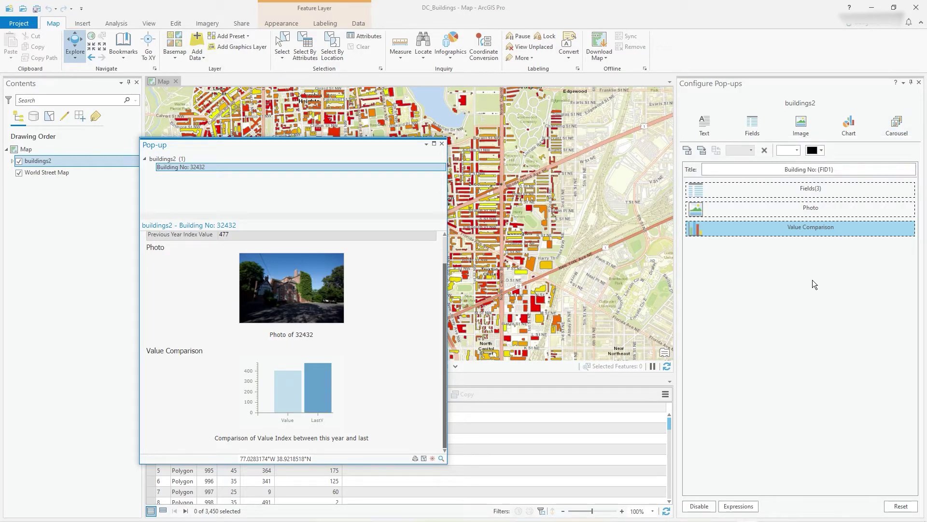
left_click(897, 123)
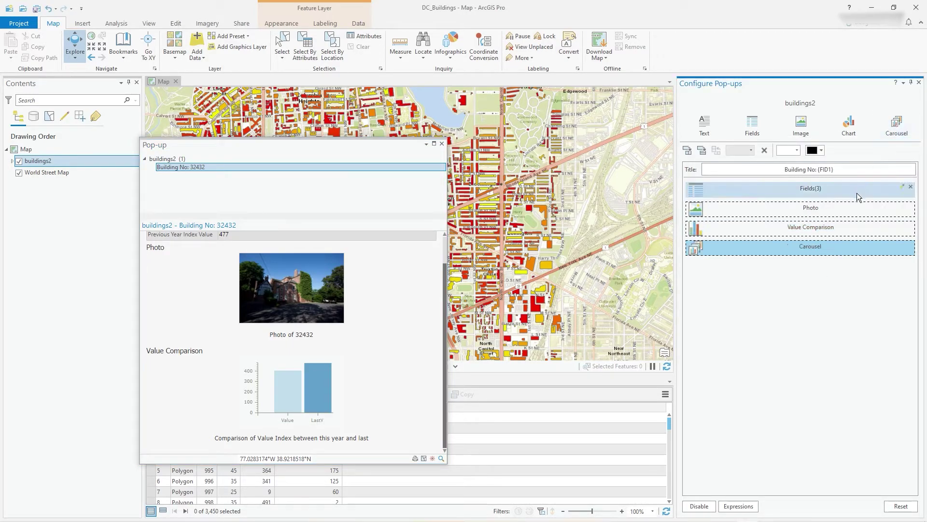
double_click(812, 253)
left_click(824, 121)
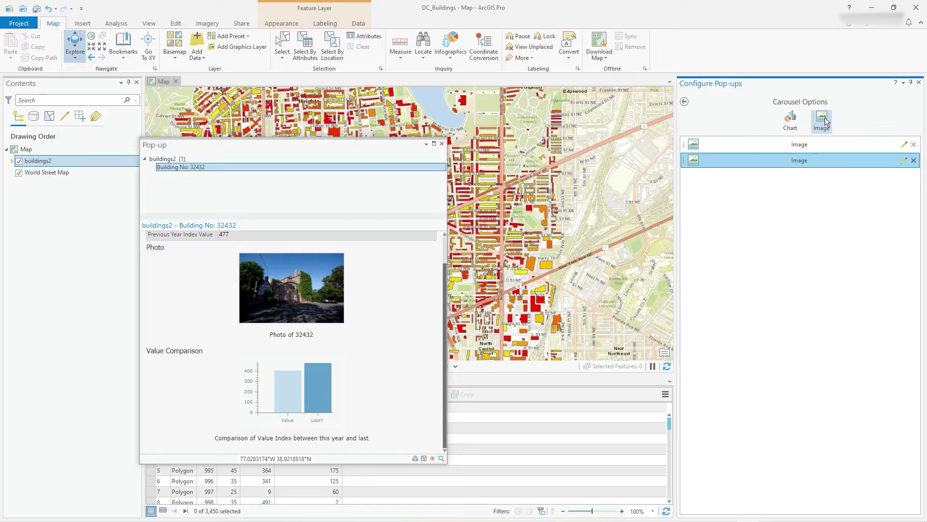
left_click(824, 121)
left_click(825, 122)
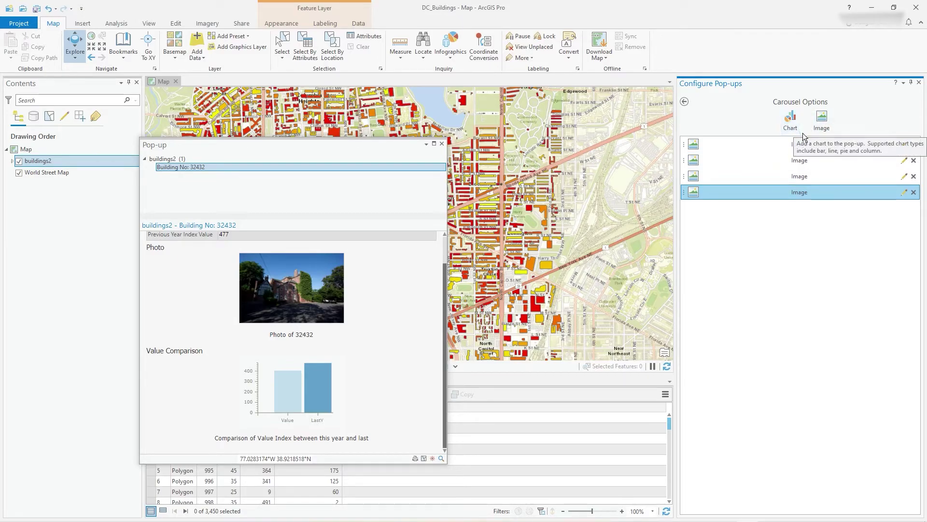
double_click(912, 148)
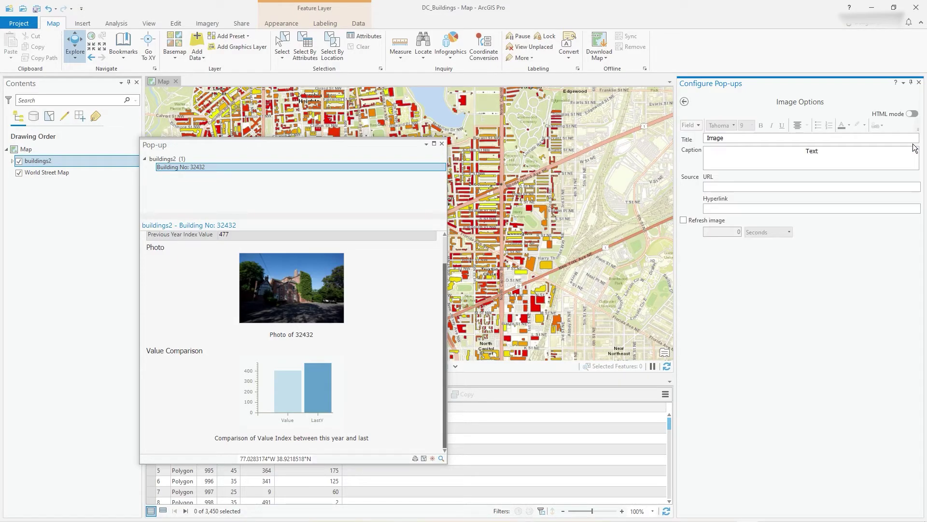
left_click(685, 102)
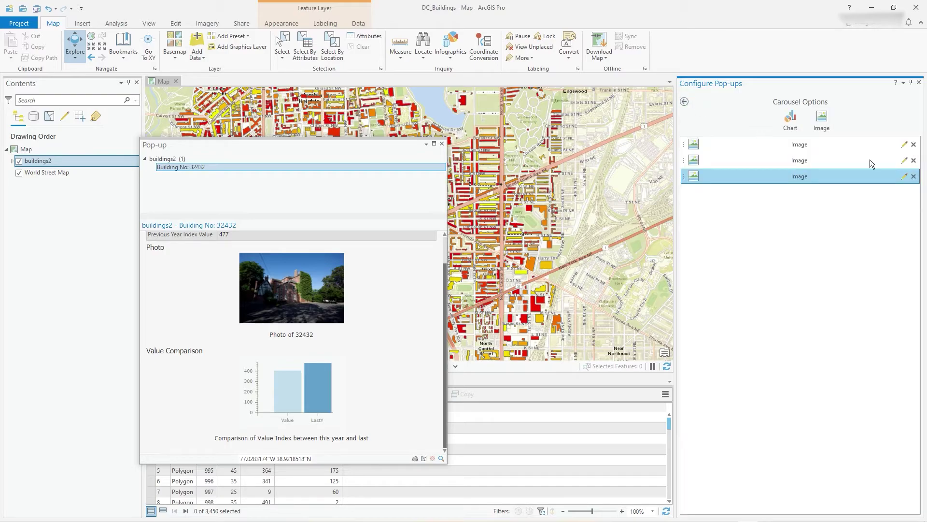
left_click(913, 176)
left_click(914, 160)
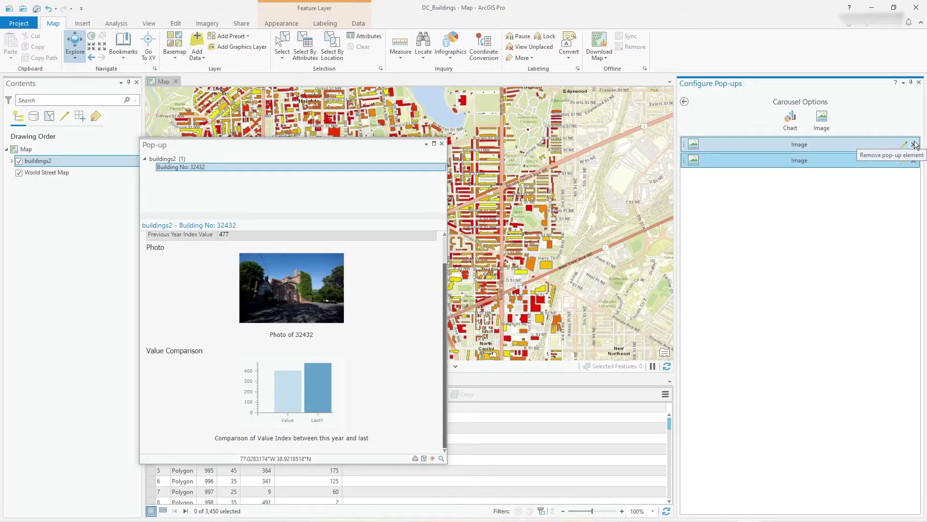
left_click(914, 144)
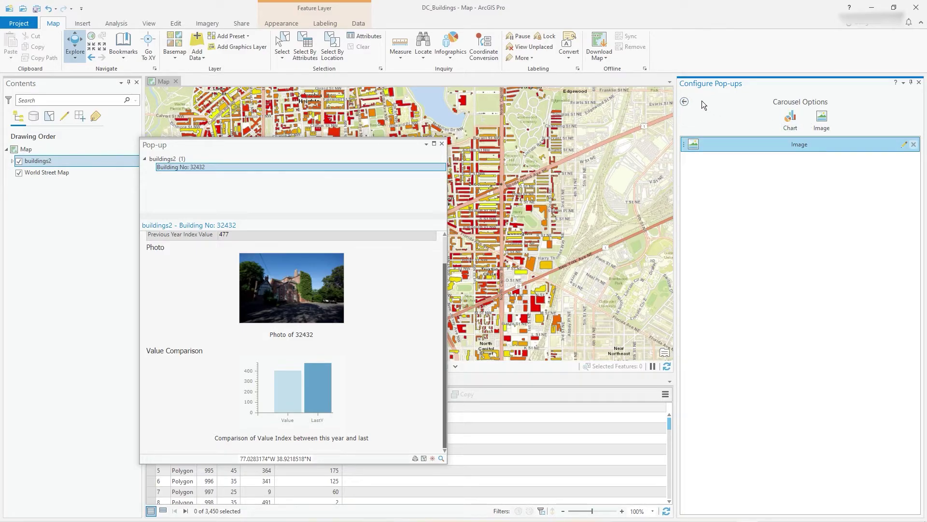
left_click(685, 102)
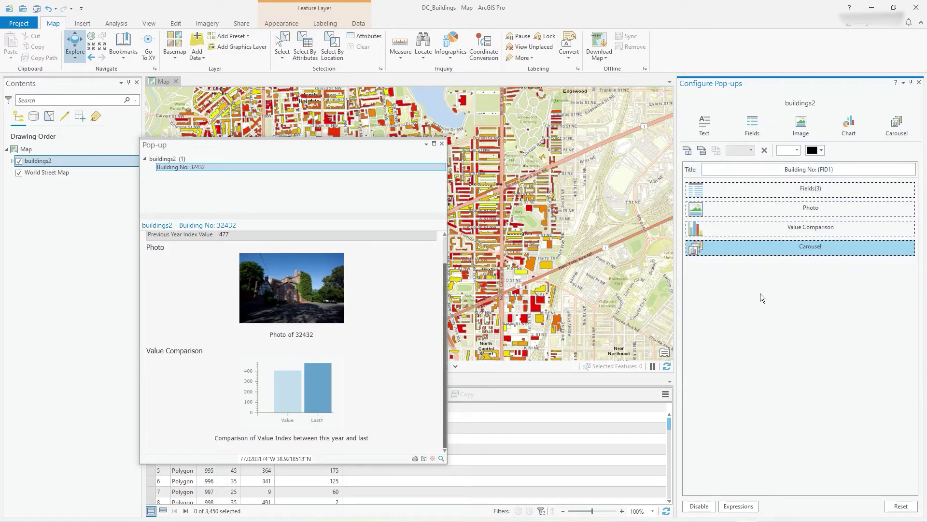
mouse_move(830, 241)
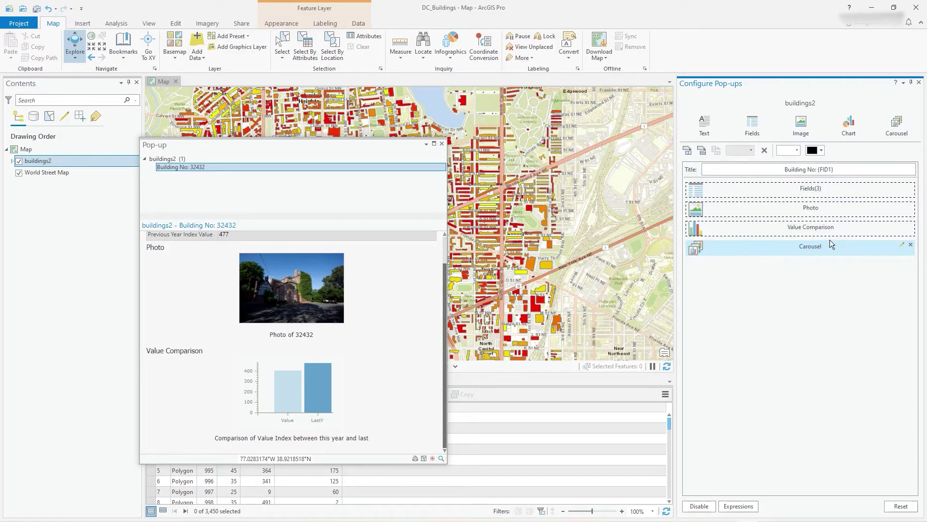
left_click(911, 246)
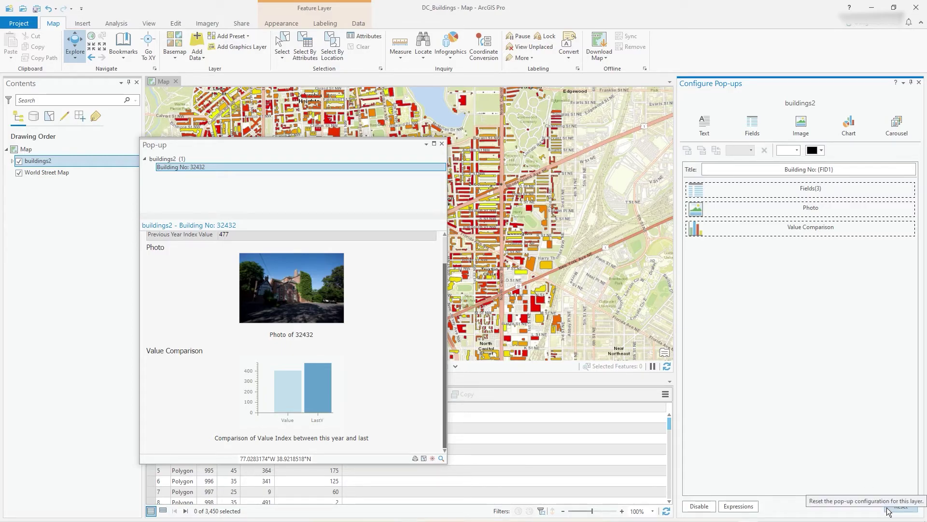
Step: Disable pop-ups for buildings2 and close the pop-up configuration pane
left_click(441, 144)
right_click(41, 160)
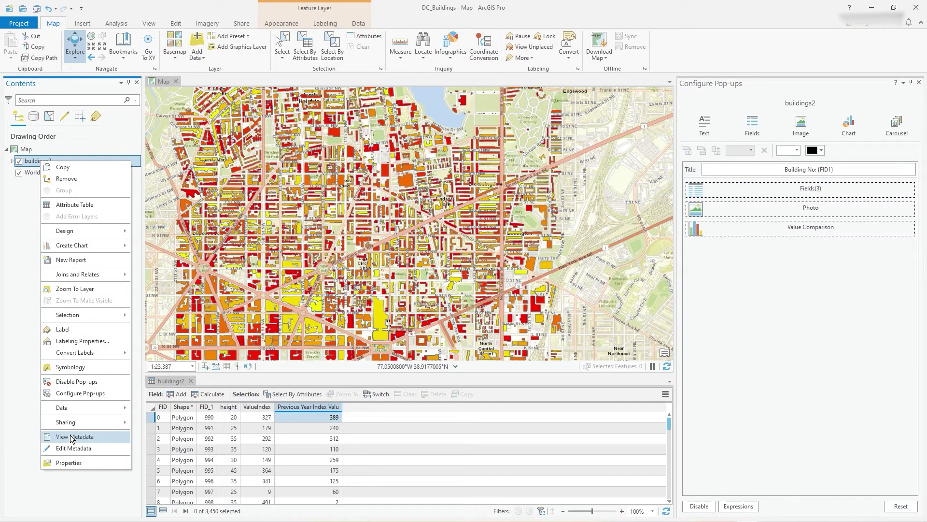
left_click(80, 381)
left_click(366, 325)
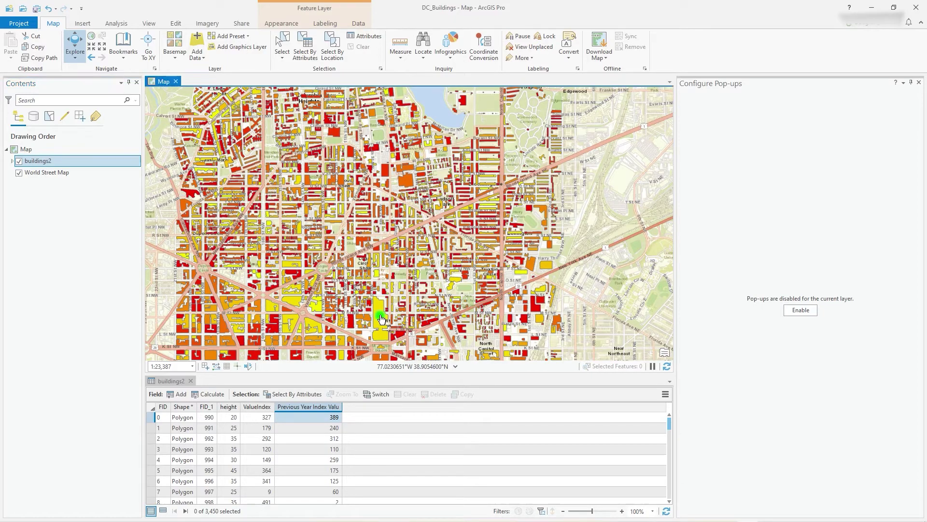
left_click(918, 83)
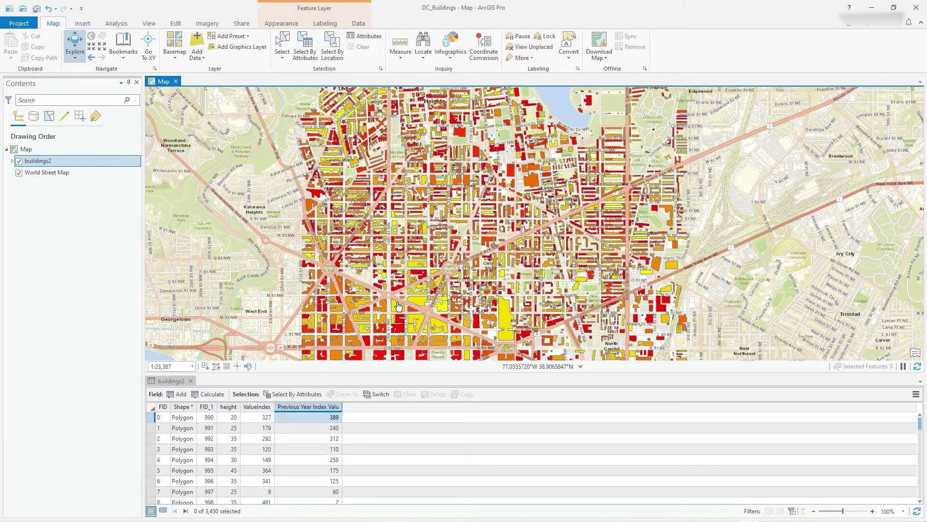
Step: Pan toward Georgetown, re-enable buildings2 pop-ups, and open Building No: 10699's pop-up
left_click_drag(399, 305, 517, 219)
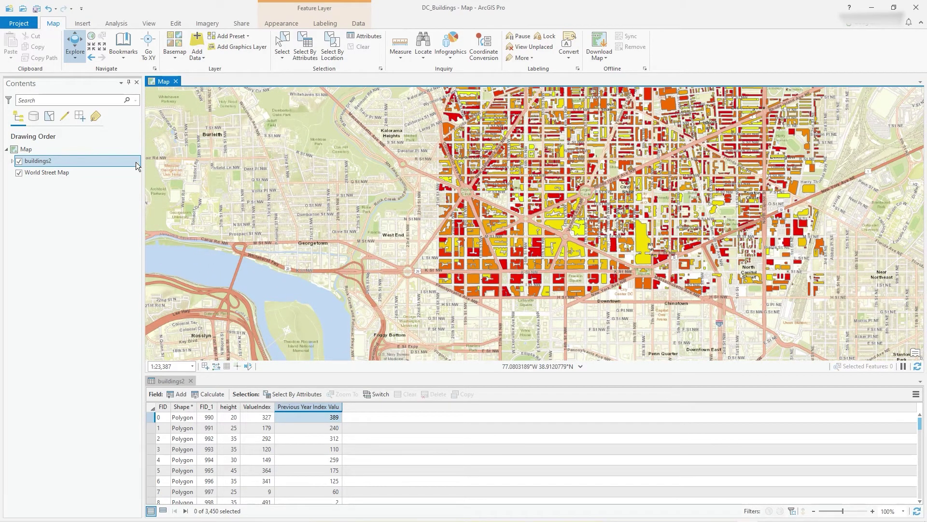
right_click(69, 162)
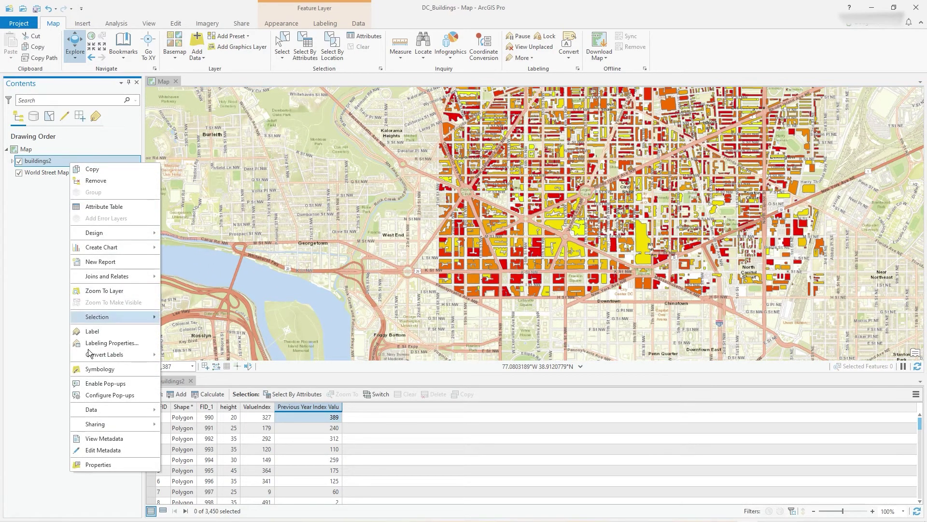
left_click(123, 384)
left_click(471, 281)
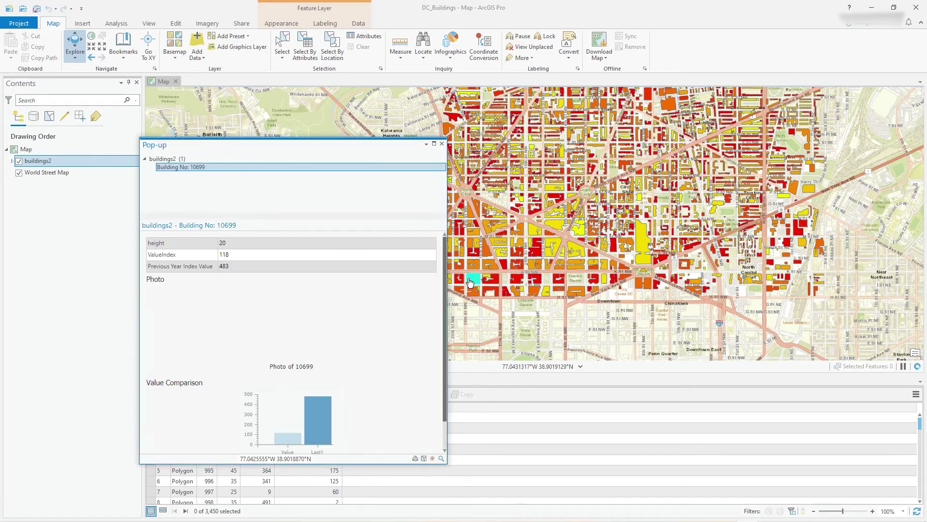
scroll(299, 315, "down", 1)
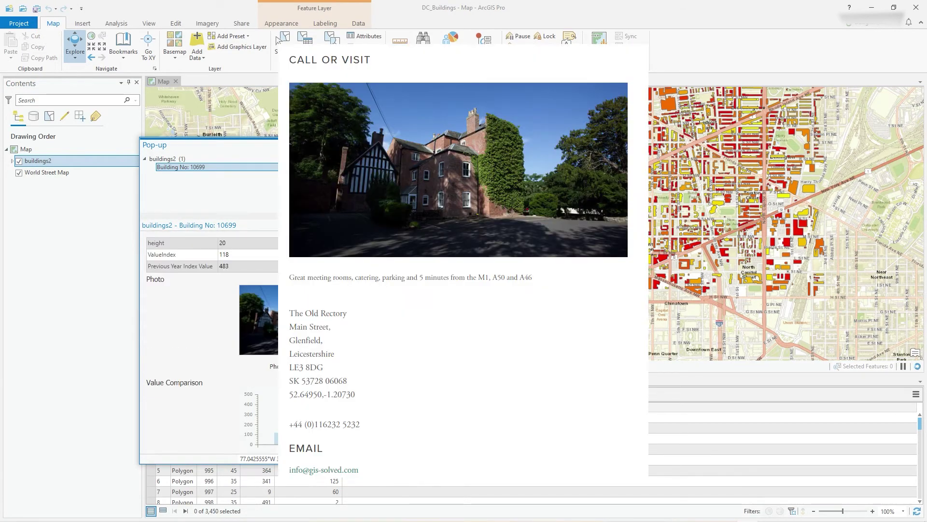
scroll(213, 338, "down", 1)
scroll(213, 338, "up", 1)
scroll(212, 338, "down", 1)
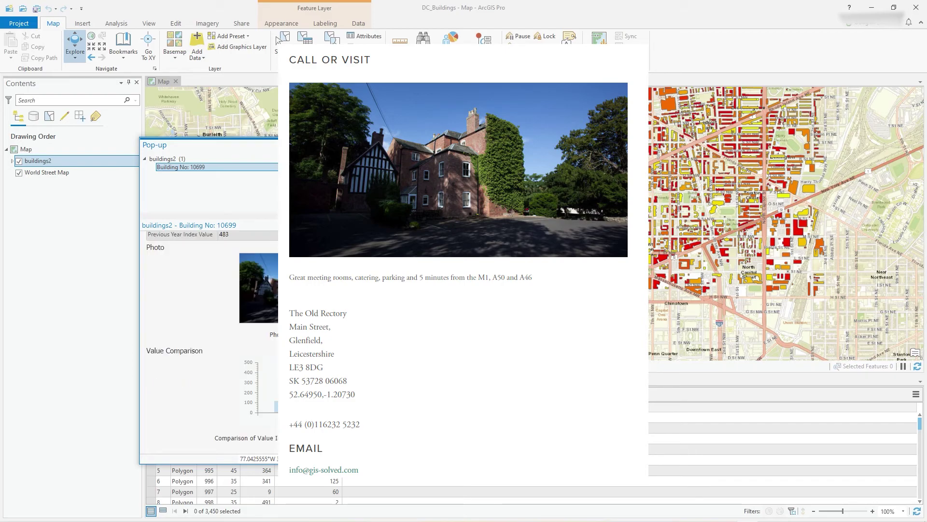
scroll(212, 338, "up", 1)
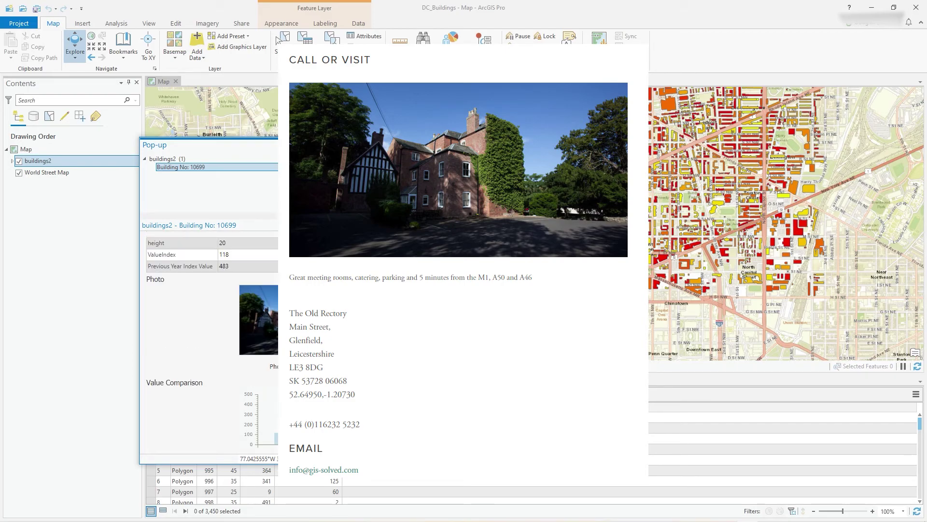